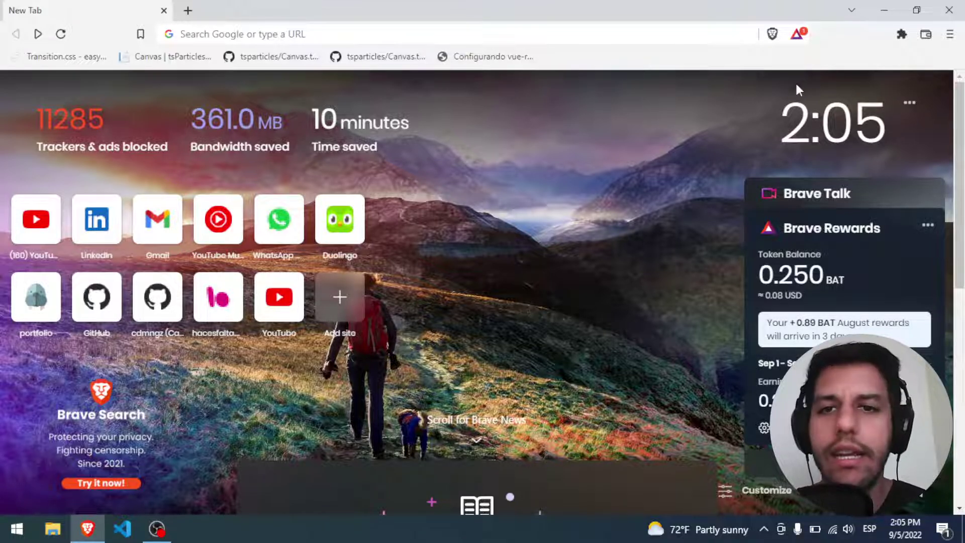
# - Go from the extensions popup to the brave://extensions page listing Font Finder
pyautogui.click(902, 35)
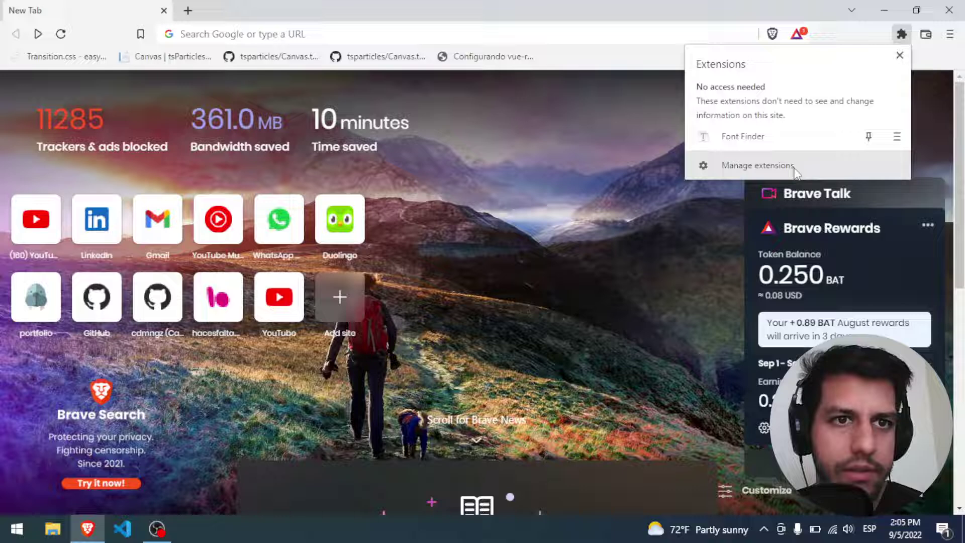
pyautogui.click(903, 36)
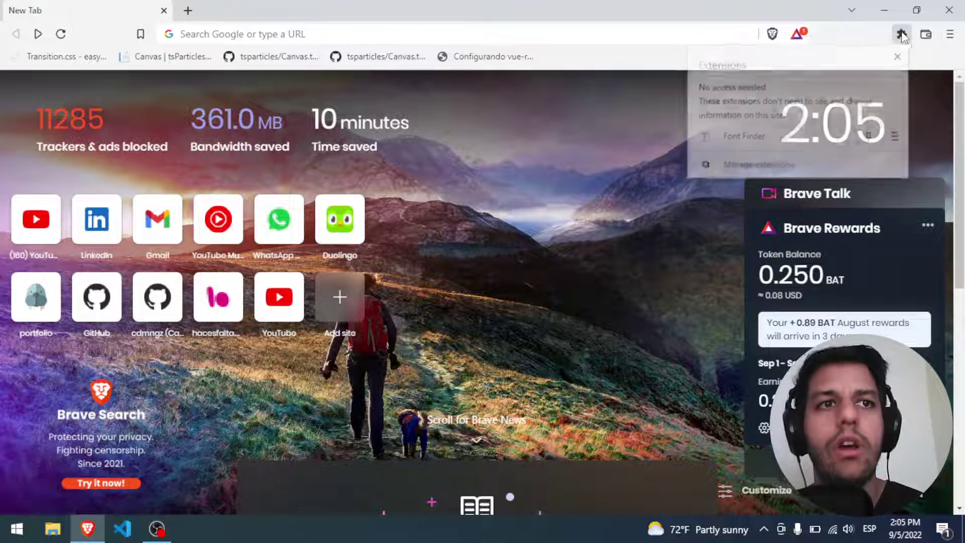
pyautogui.click(949, 34)
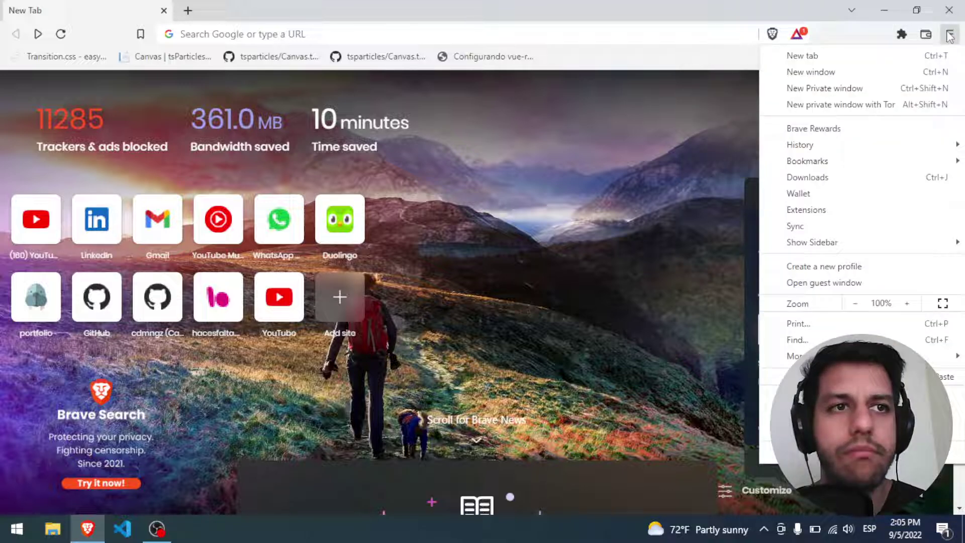
pyautogui.click(824, 210)
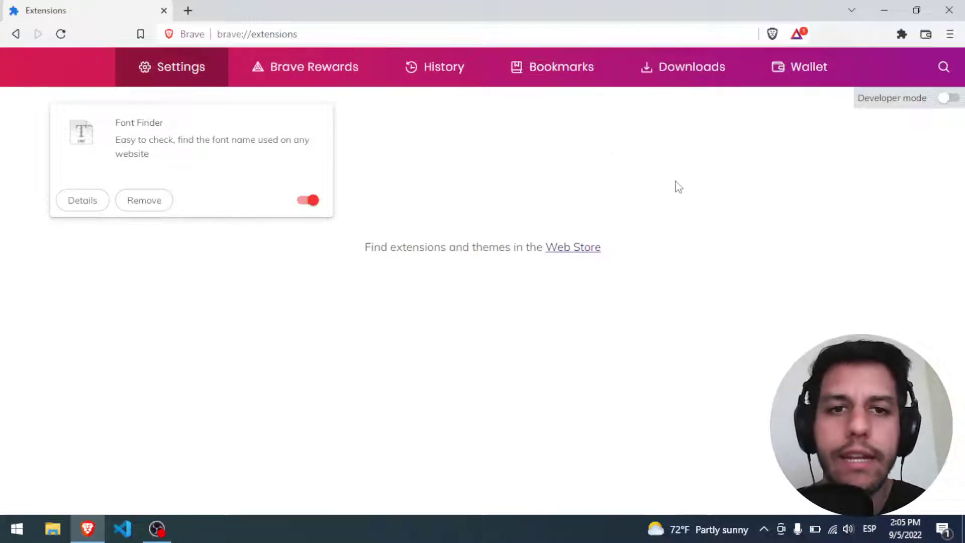
# - Open the Chrome Web Store in a new tab and browse the Compras and Todos categories
pyautogui.click(574, 251)
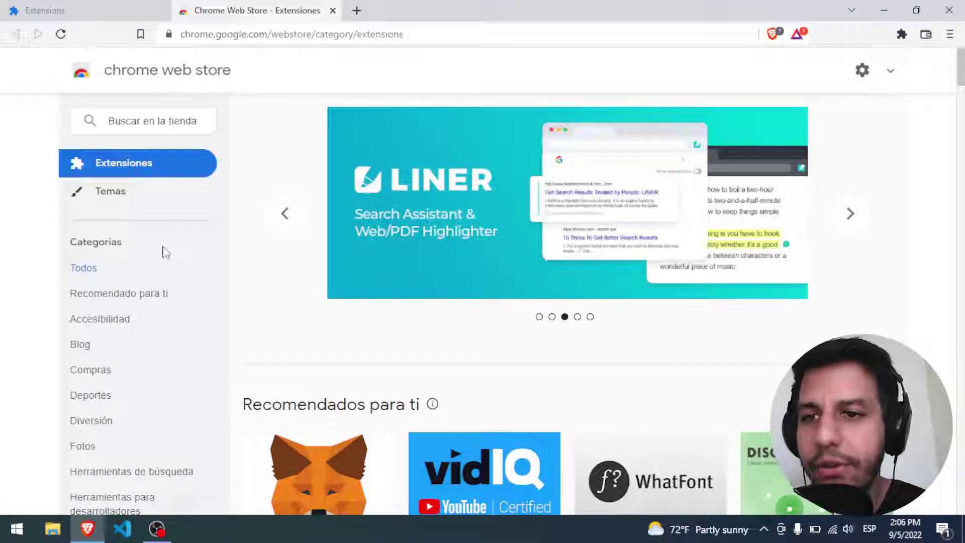
pyautogui.scroll(-1, 135, 276)
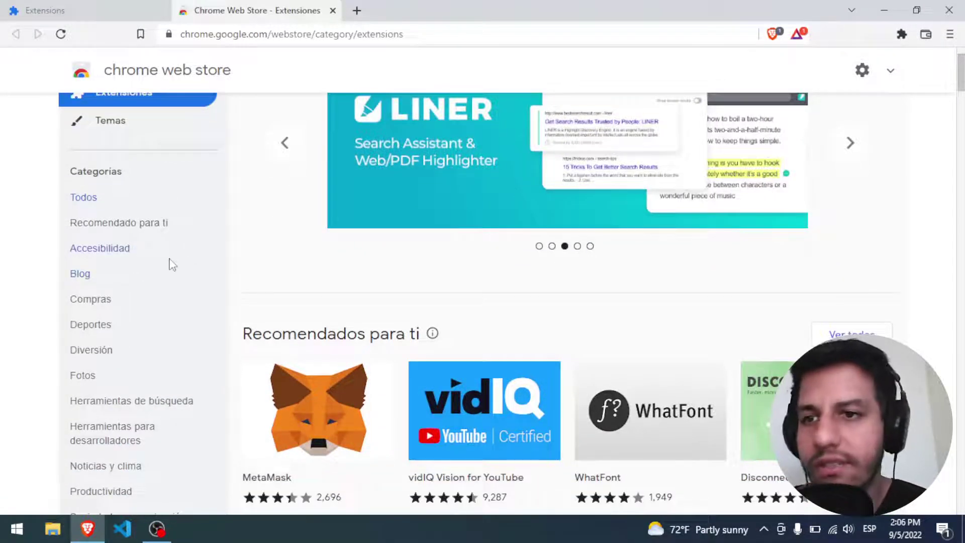
pyautogui.scroll(-1, 161, 287)
pyautogui.click(95, 229)
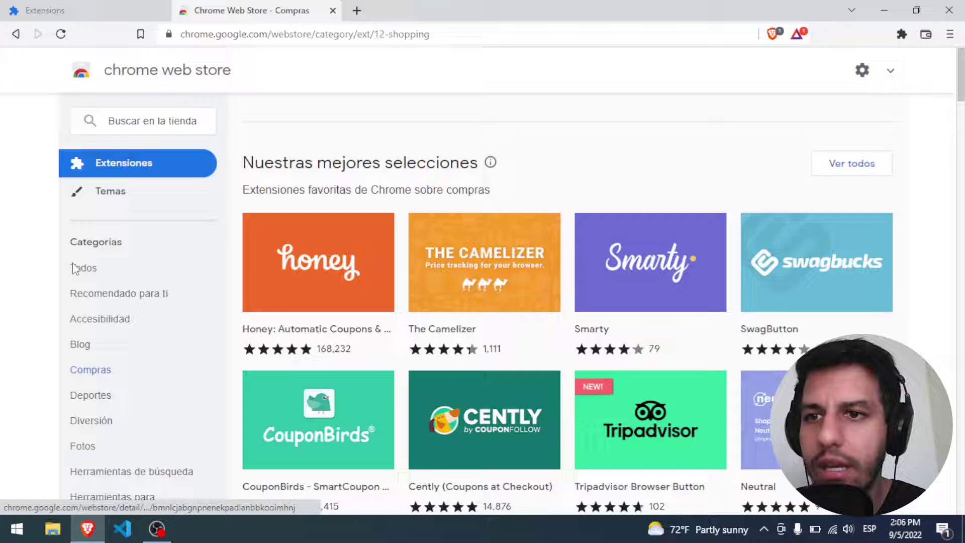
pyautogui.click(100, 269)
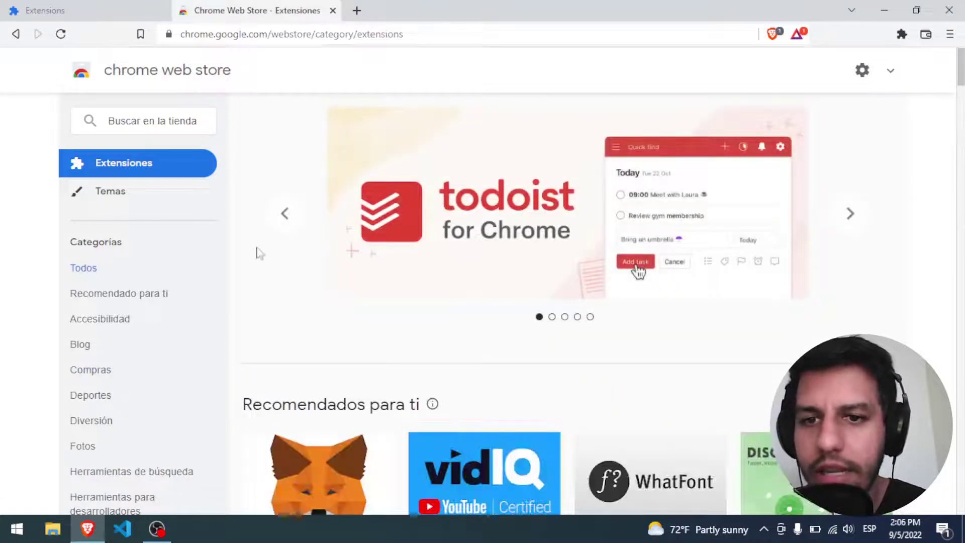
pyautogui.scroll(-1, 289, 259)
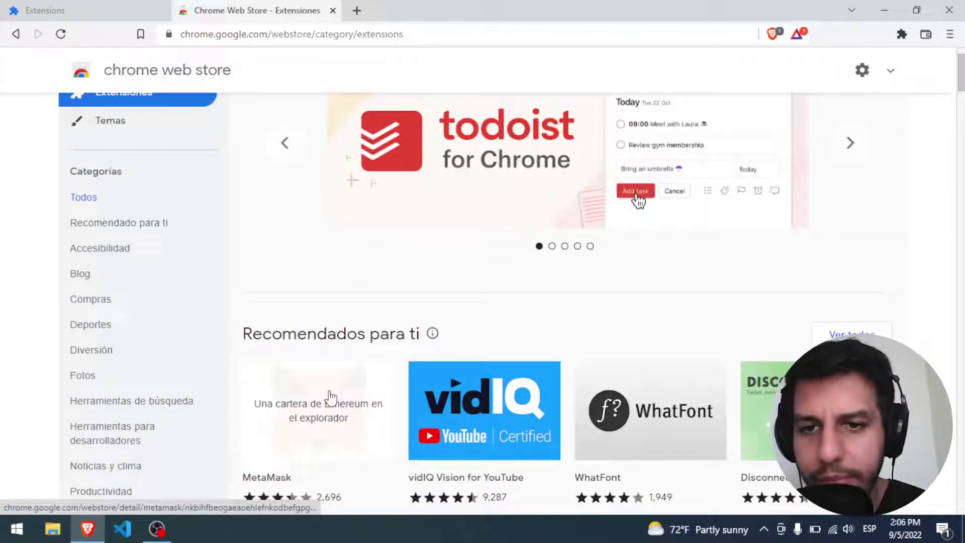
# - Install MetaMask from its Web Store card via Agregar a Chrome and Add extension
pyautogui.click(309, 397)
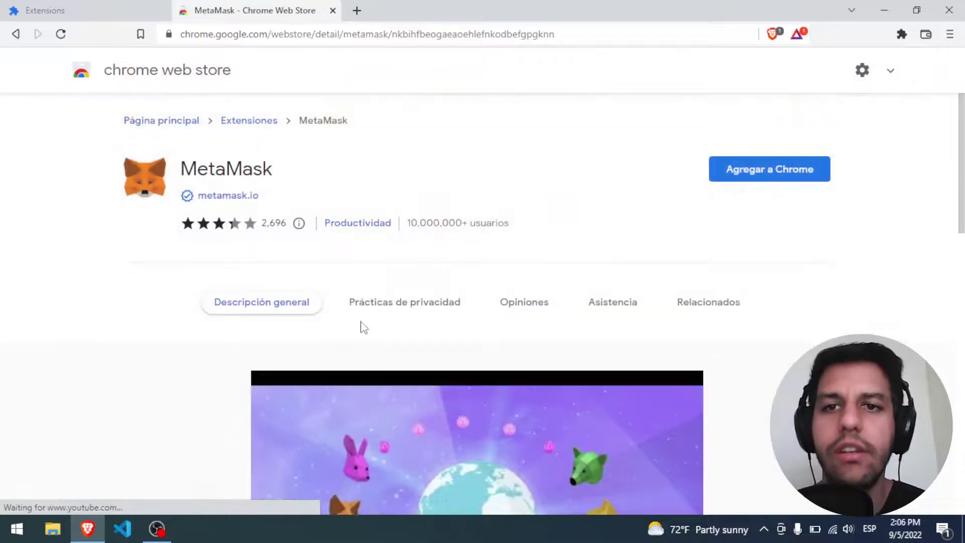
pyautogui.click(763, 173)
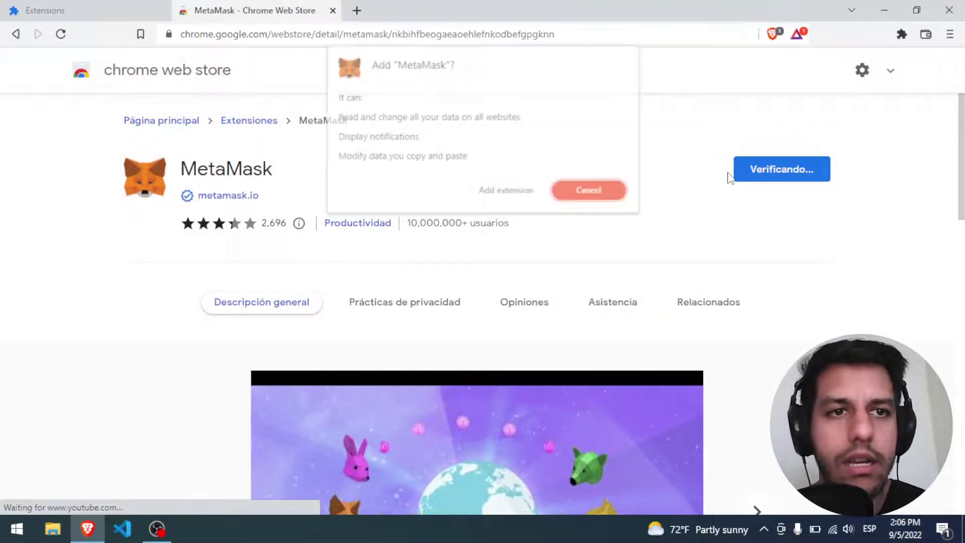
pyautogui.click(516, 200)
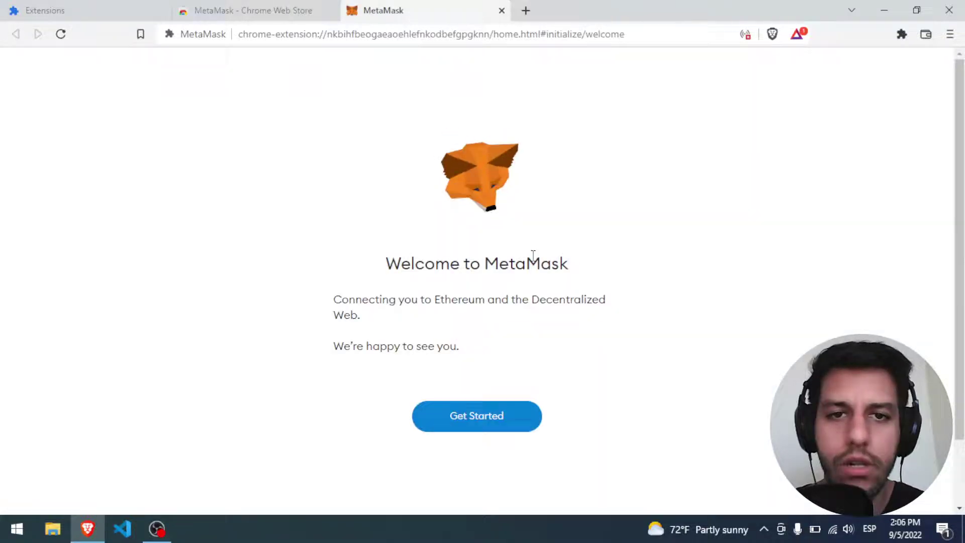
# - Start MetaMask setup with Get Started and decline usage-data sharing with No Thanks
pyautogui.click(476, 417)
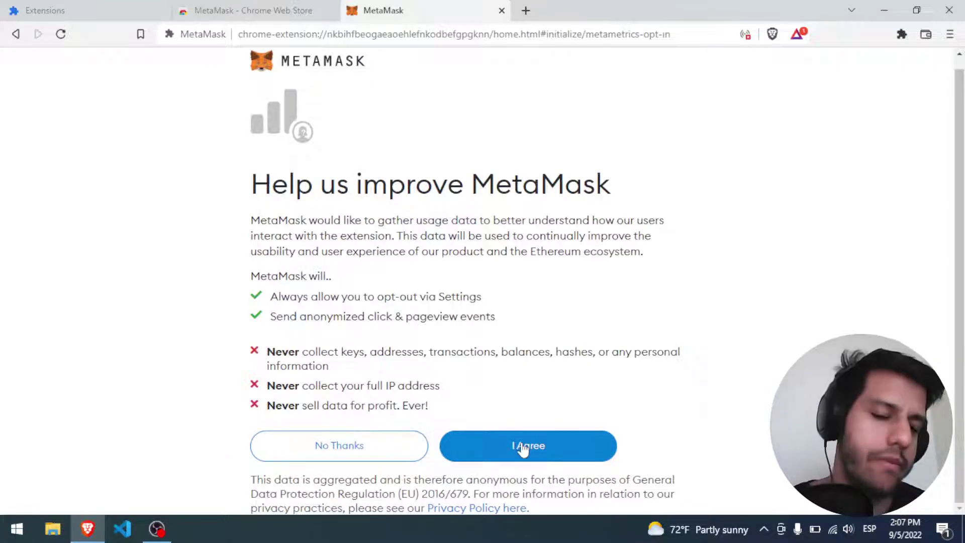
pyautogui.click(352, 451)
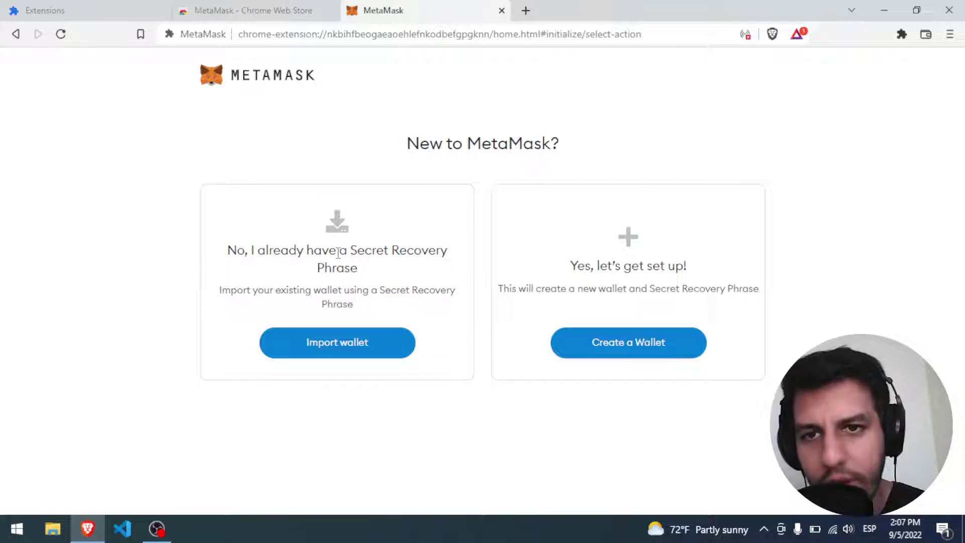
# - Open the import-with-recovery-phrase form and click into the first word fields
pyautogui.click(350, 343)
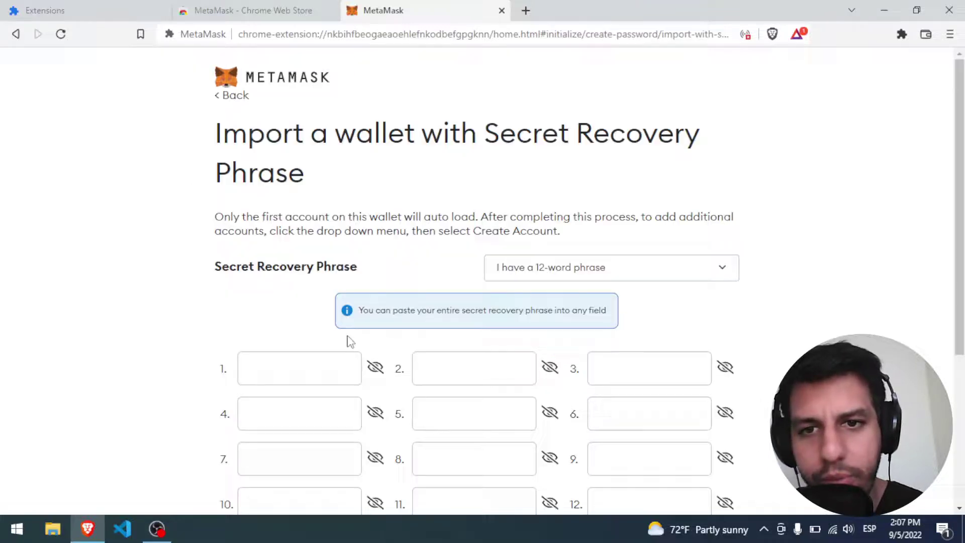
pyautogui.scroll(-1, 459, 196)
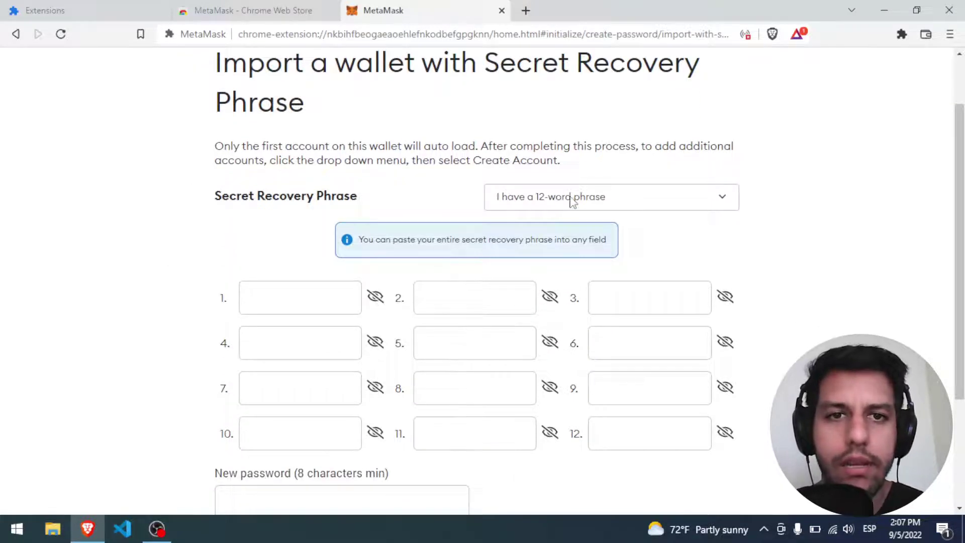
pyautogui.scroll(-1, 502, 227)
pyautogui.click(332, 226)
pyautogui.click(431, 223)
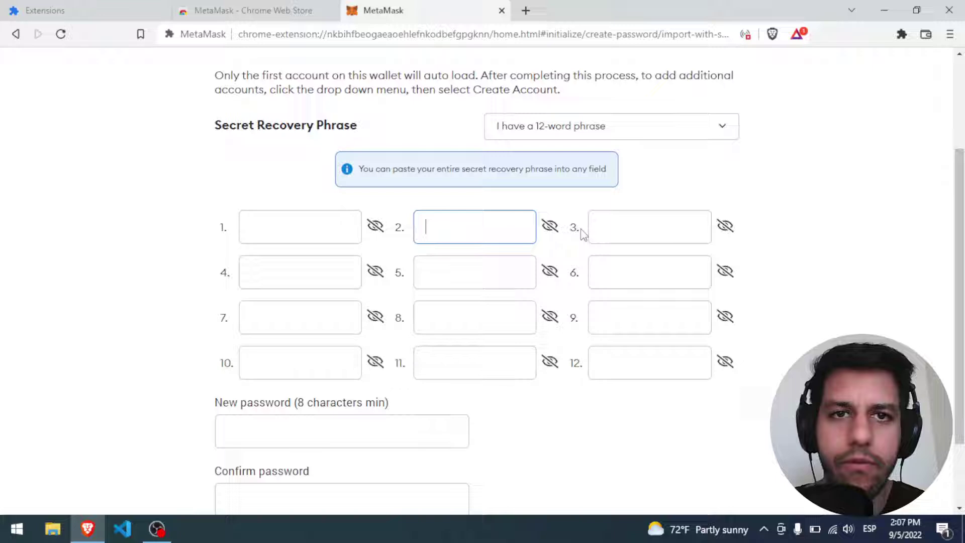
# - Cycle the recovery-phrase length through 18 and 24 words, settling on 12 words
pyautogui.click(607, 132)
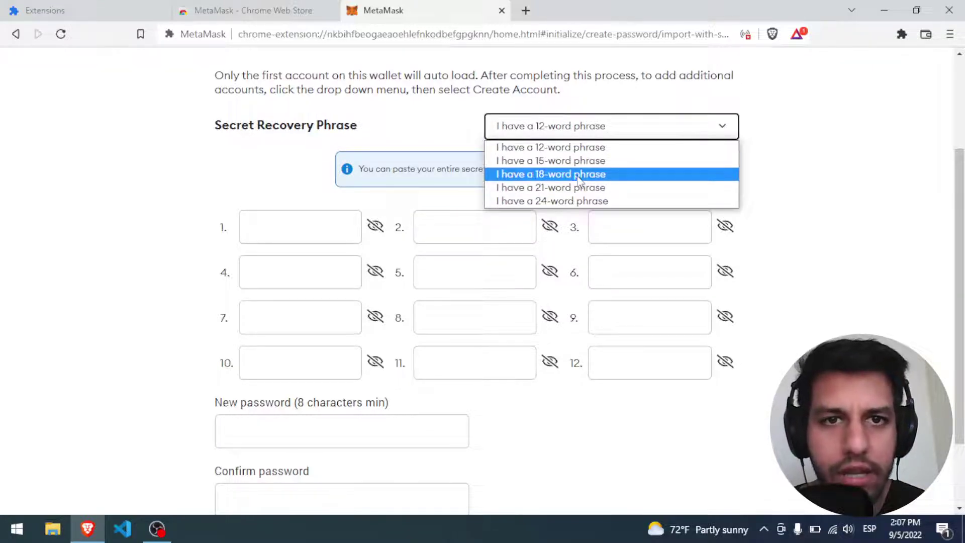
pyautogui.click(581, 173)
pyautogui.click(595, 135)
pyautogui.click(571, 198)
pyautogui.scroll(-4, 571, 201)
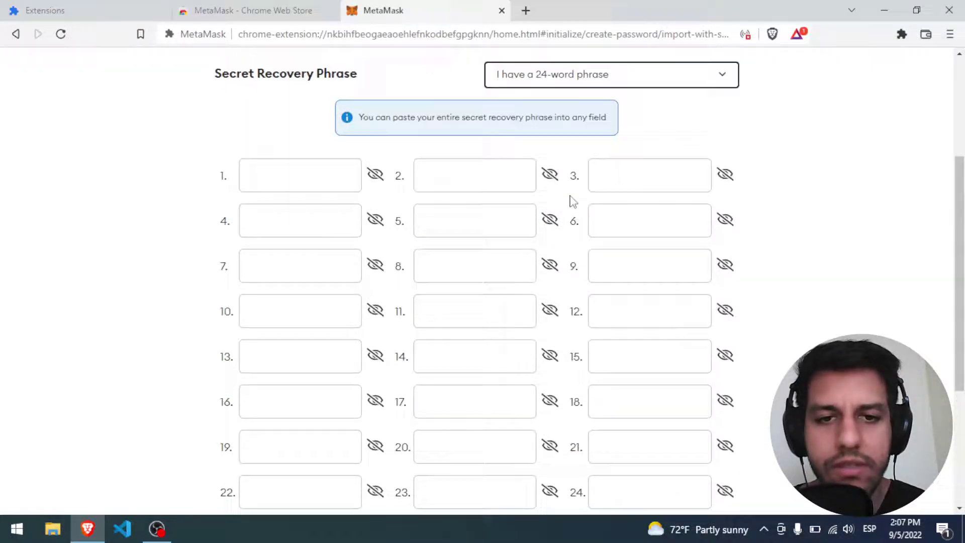
pyautogui.scroll(6, 571, 206)
pyautogui.scroll(-1, 571, 241)
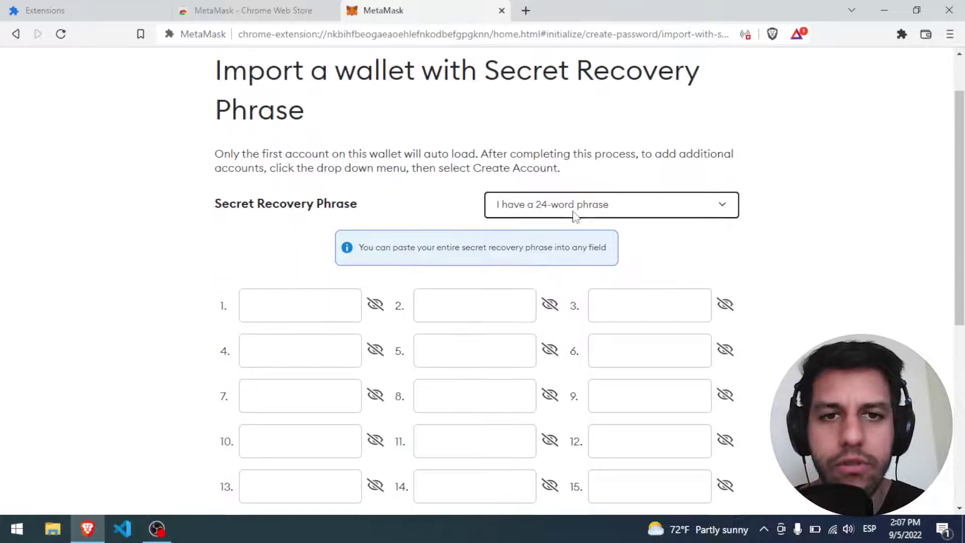
pyautogui.click(582, 198)
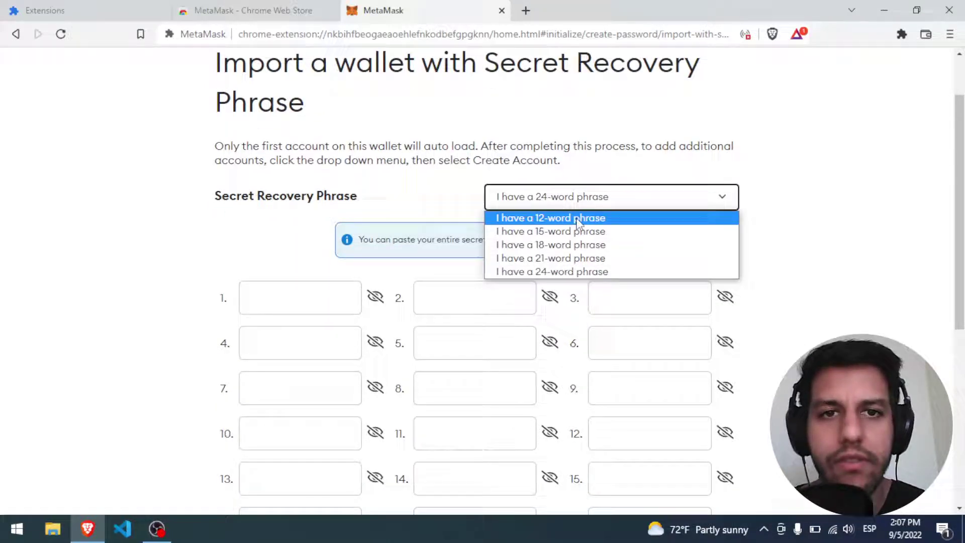
pyautogui.click(571, 216)
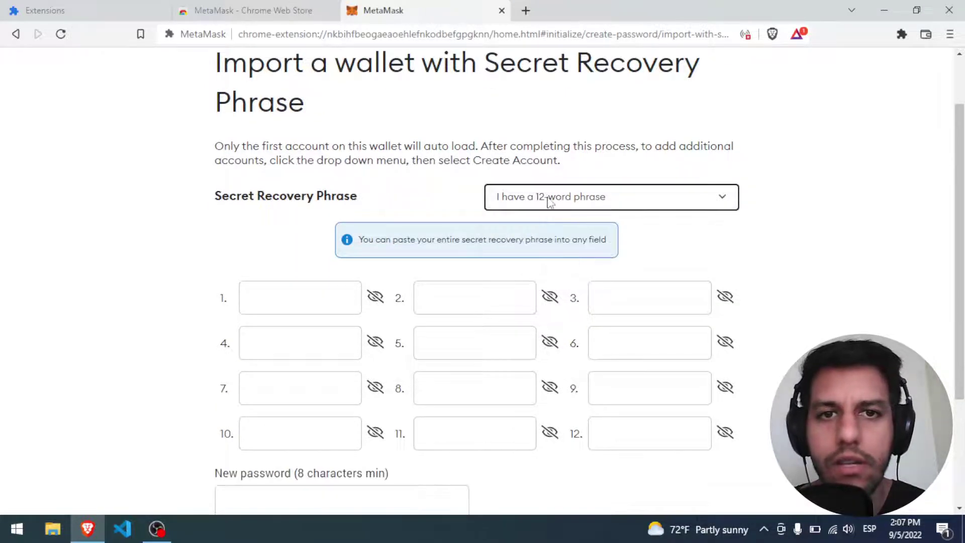
pyautogui.scroll(-3, 561, 207)
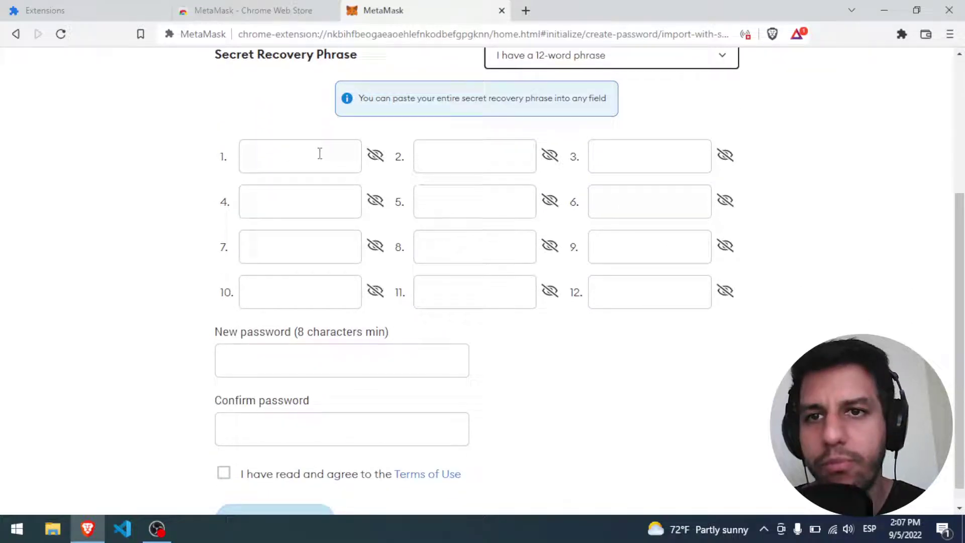
# - Click through the word and new-password fields, then go back to the setup start
pyautogui.click(319, 153)
pyautogui.press('Tab')
pyautogui.press('Tab')
pyautogui.press('Tab')
pyautogui.press('Tab')
pyautogui.press('Tab')
pyautogui.press('Tab')
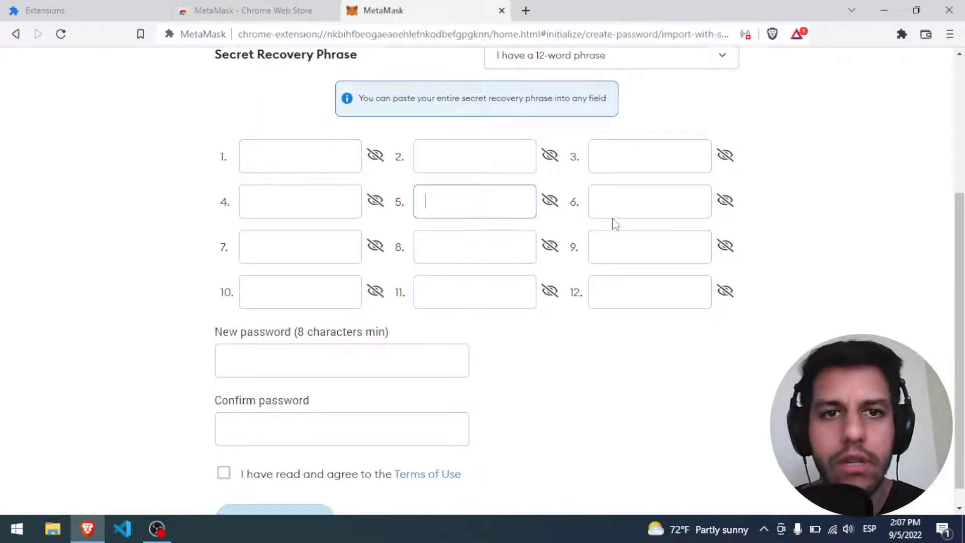
pyautogui.click(631, 246)
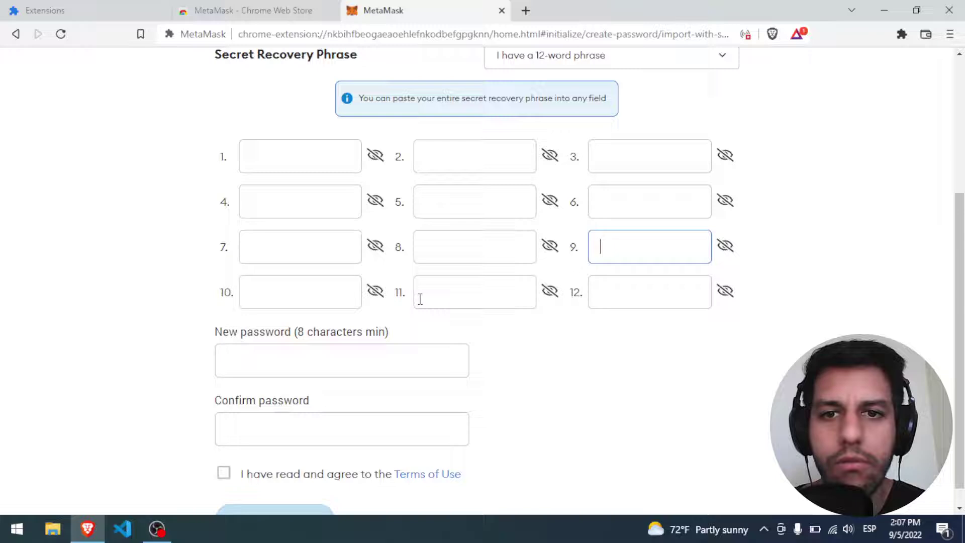
pyautogui.scroll(-1, 397, 251)
pyautogui.click(266, 335)
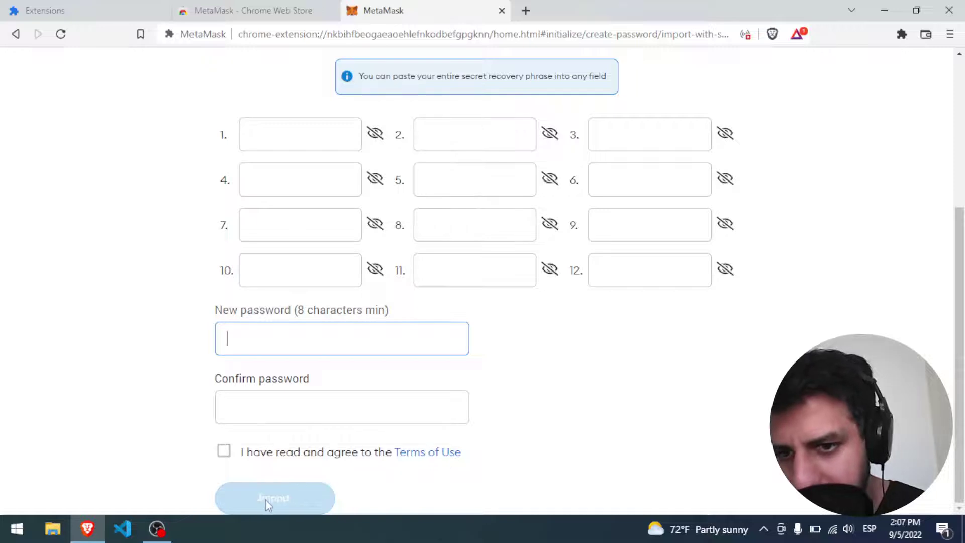
pyautogui.scroll(5, 366, 402)
pyautogui.scroll(-5, 325, 418)
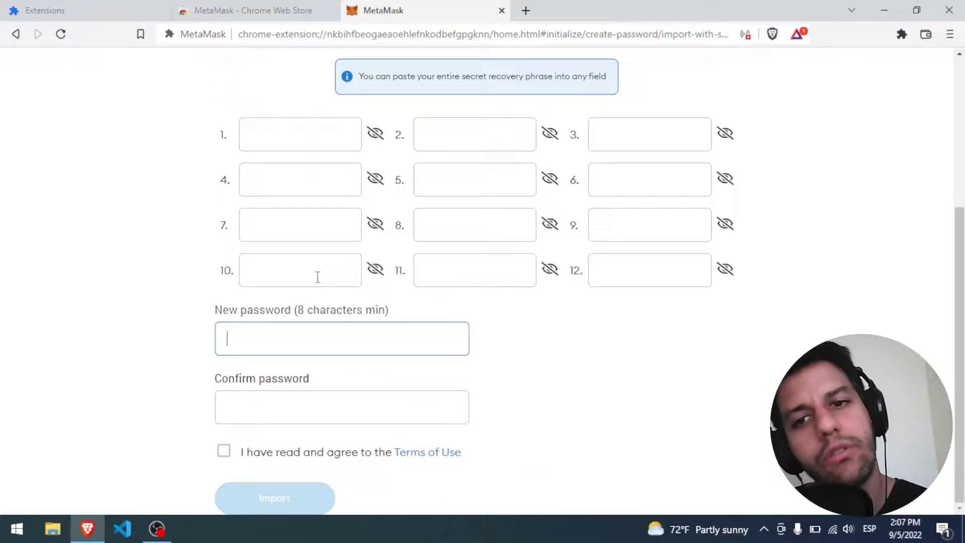
pyautogui.scroll(5, 318, 277)
pyautogui.click(221, 99)
# - Create a new wallet with a password, confirm it, and accept the Terms of Use
pyautogui.click(631, 342)
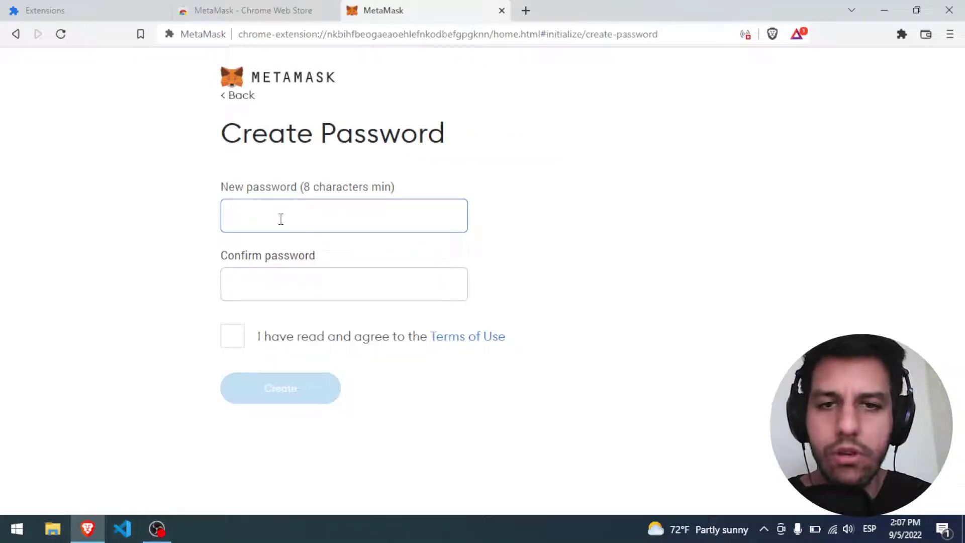
pyautogui.write('••')
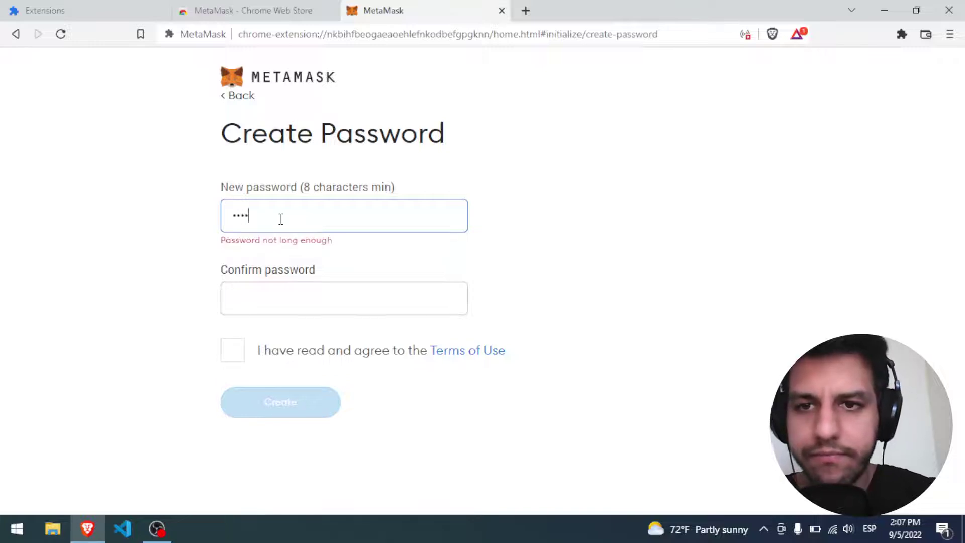
pyautogui.write('••••••')
pyautogui.press('Tab')
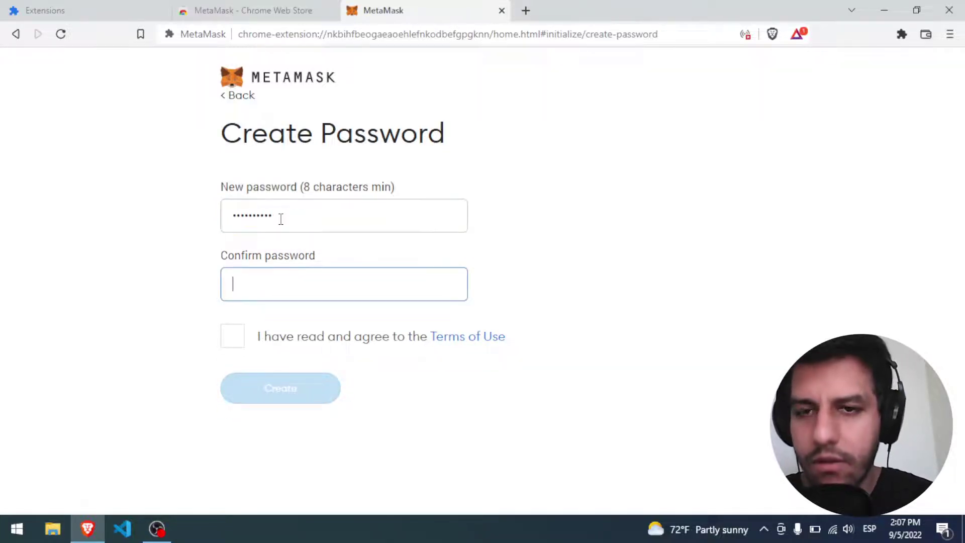
pyautogui.write('••••••')
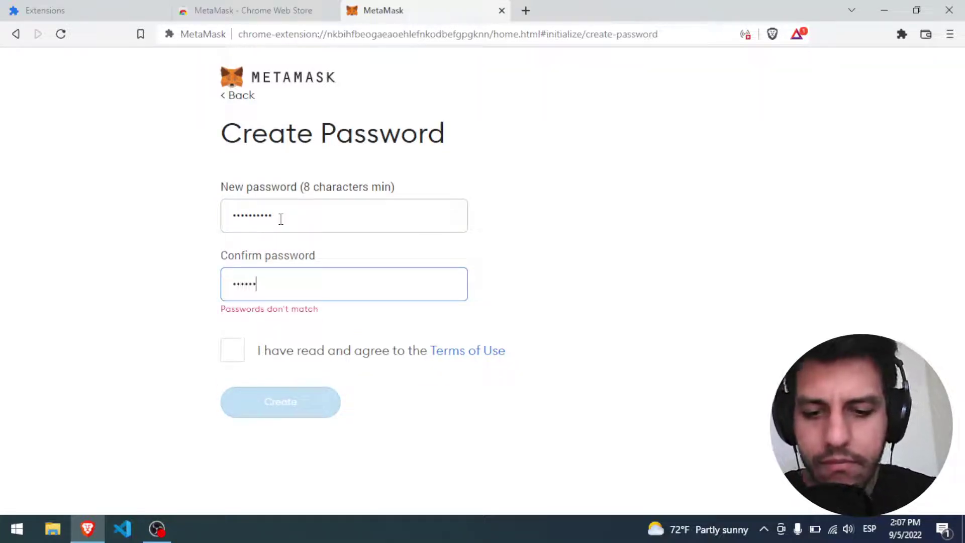
pyautogui.write('••••')
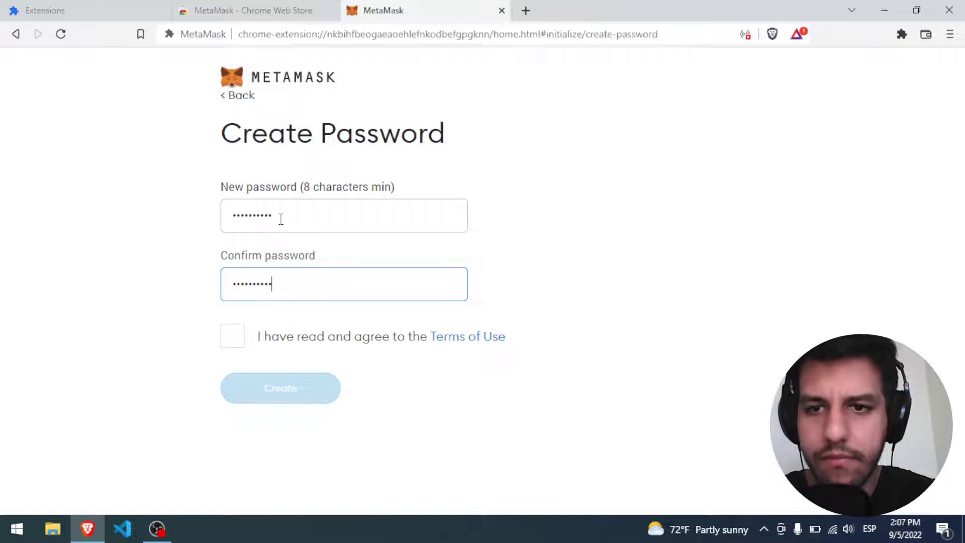
pyautogui.click(232, 336)
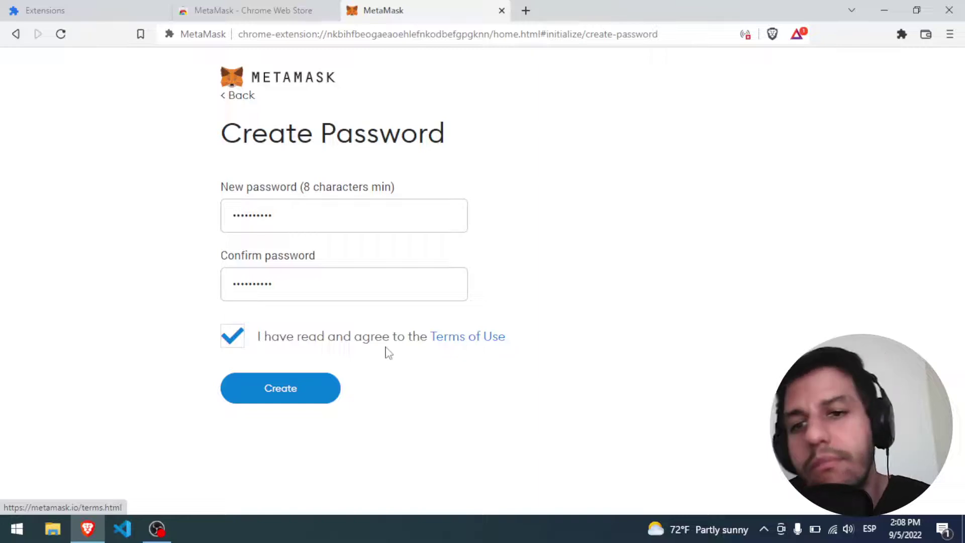
pyautogui.click(300, 387)
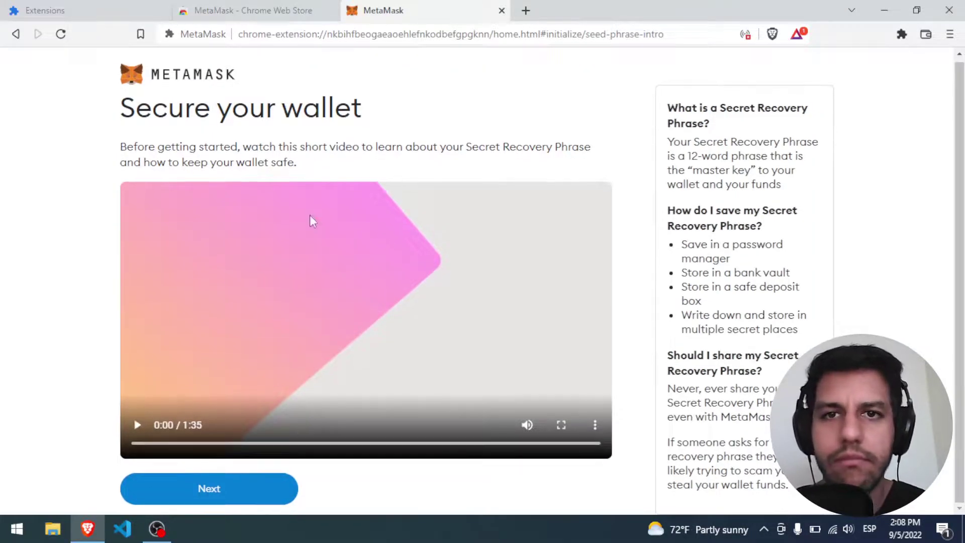
# - Continue past the security video and choose Remind me later to skip phrase backup
pyautogui.click(178, 491)
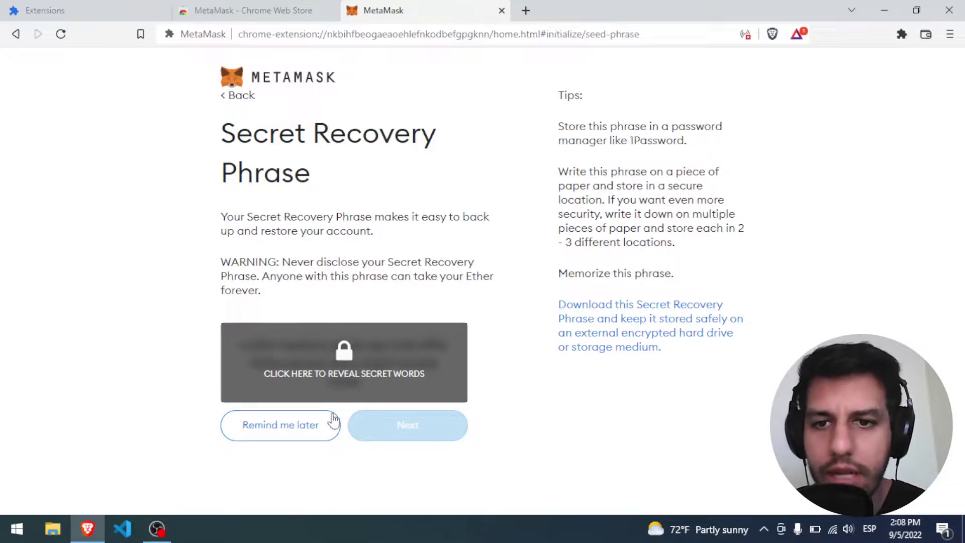
pyautogui.click(298, 427)
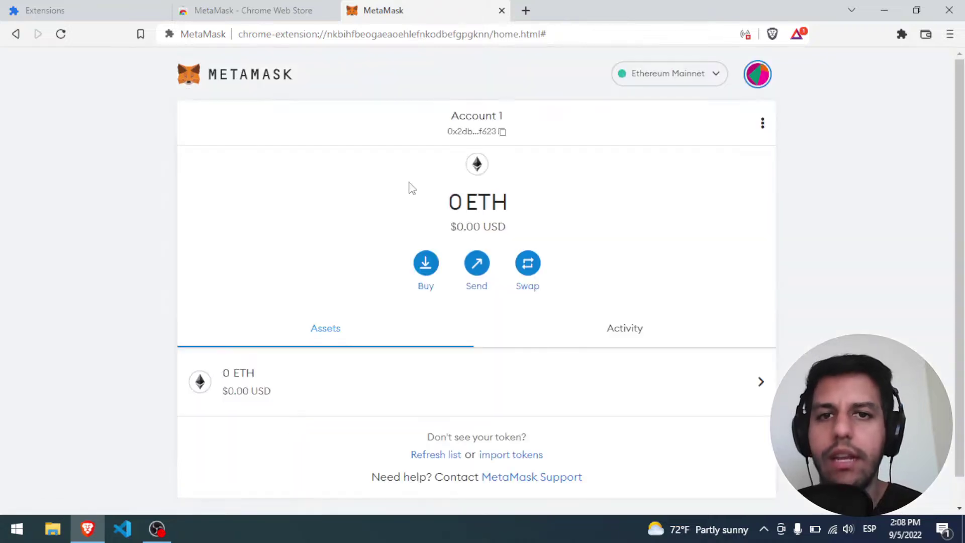